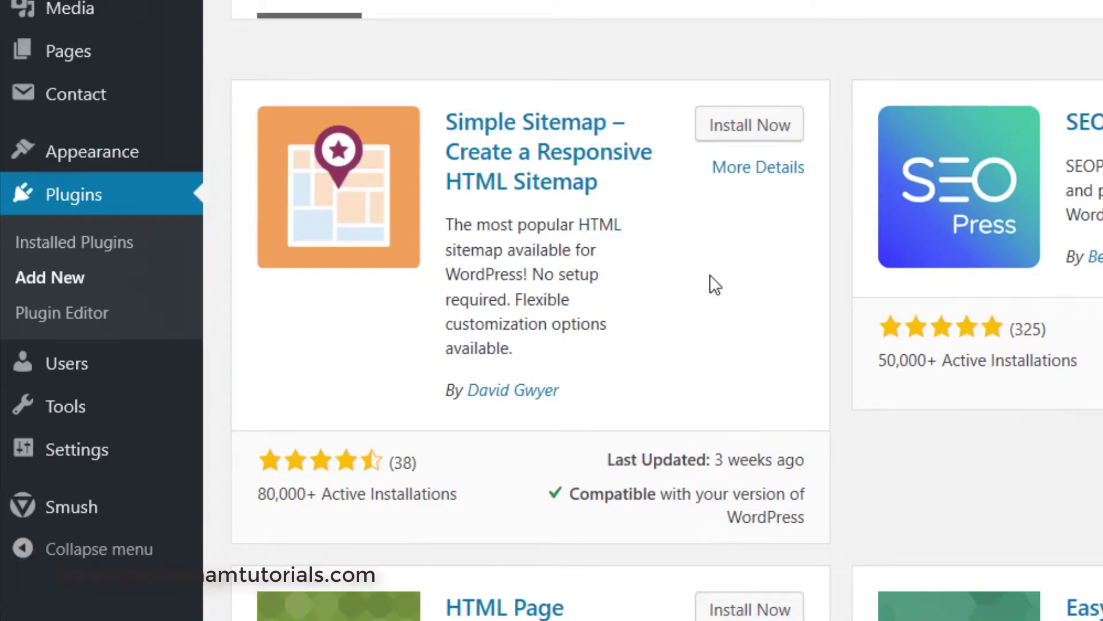
# Install and activate the Simple Sitemap plugin, and open its getting-started page.
pyautogui.click(761, 135)
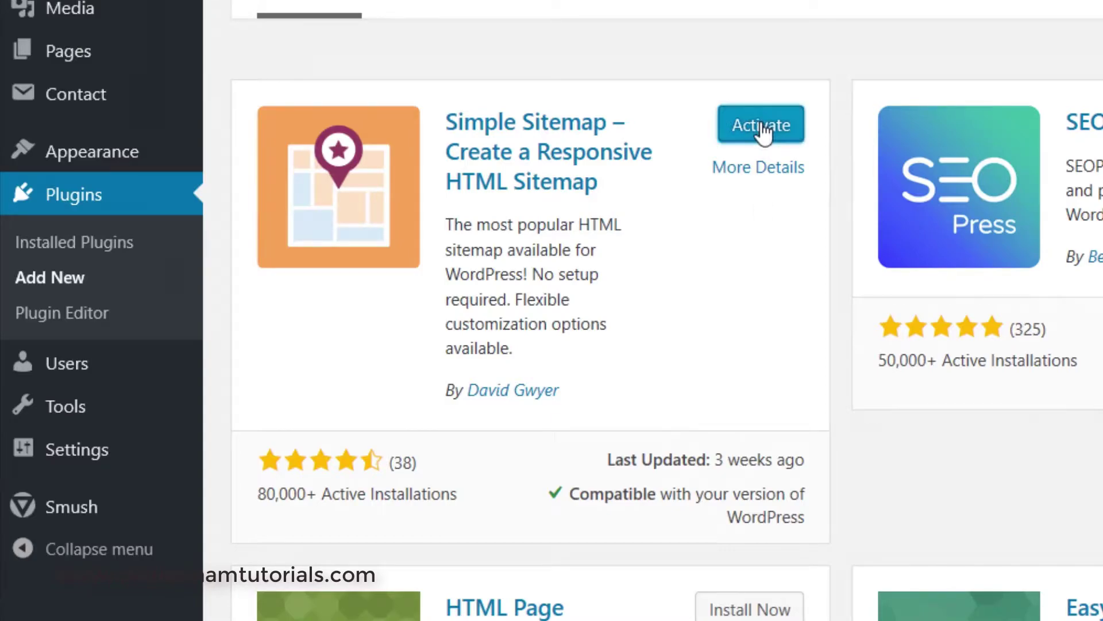
pyautogui.click(762, 126)
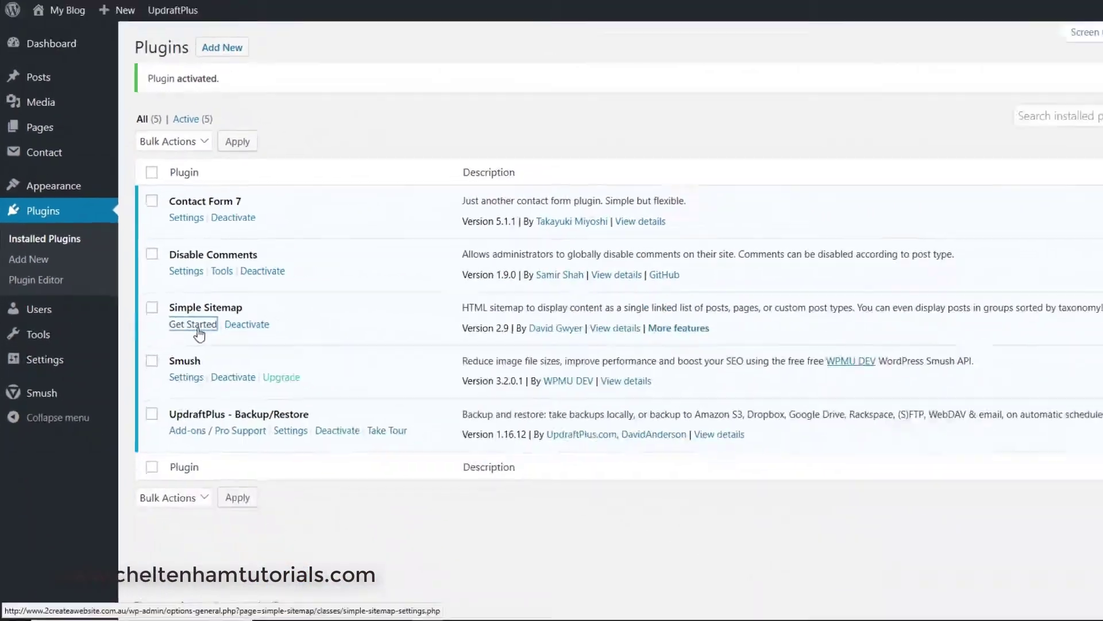
pyautogui.click(441, 402)
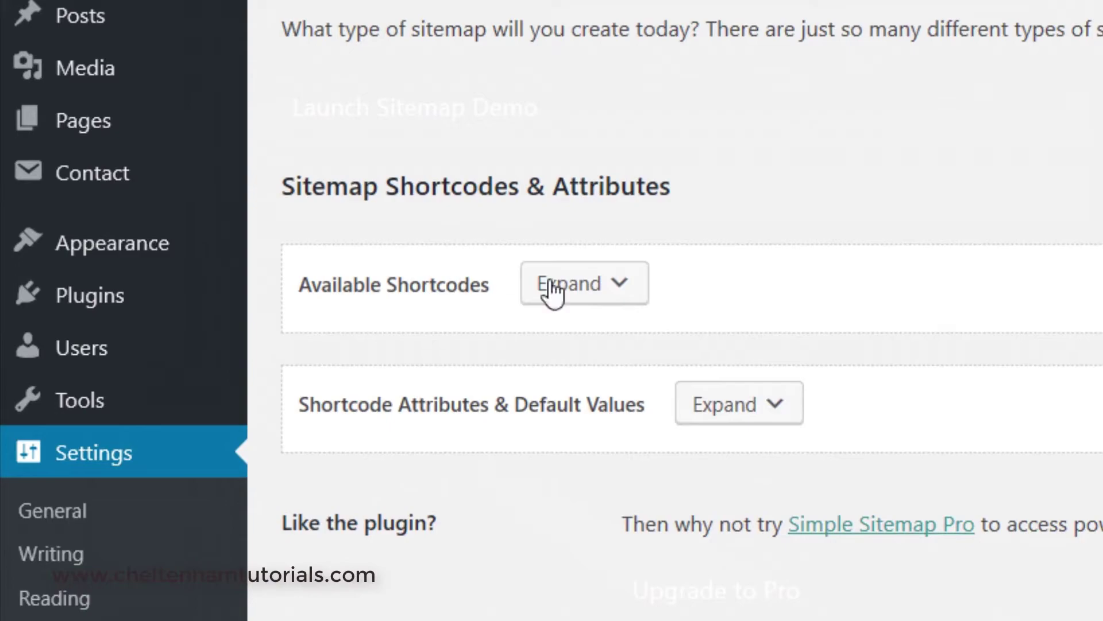
# Expand the list of available sitemap shortcodes and copy the [simple-sitemap] shortcode.
pyautogui.click(575, 287)
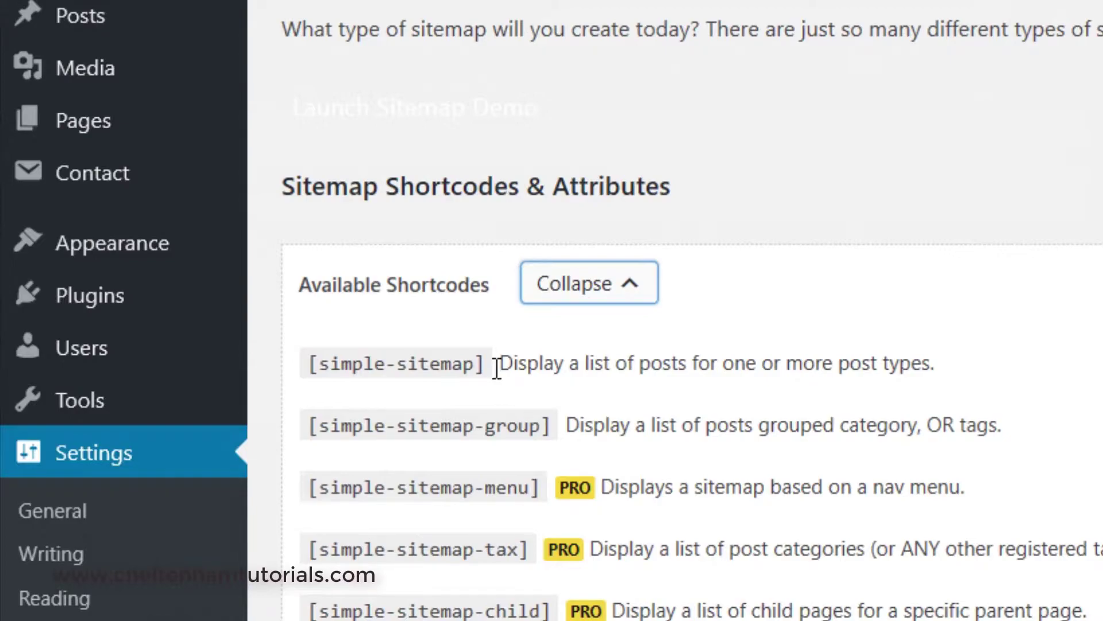
pyautogui.moveTo(487, 365); pyautogui.dragTo(307, 372)
pyautogui.hotkey('ctrl', 'c')
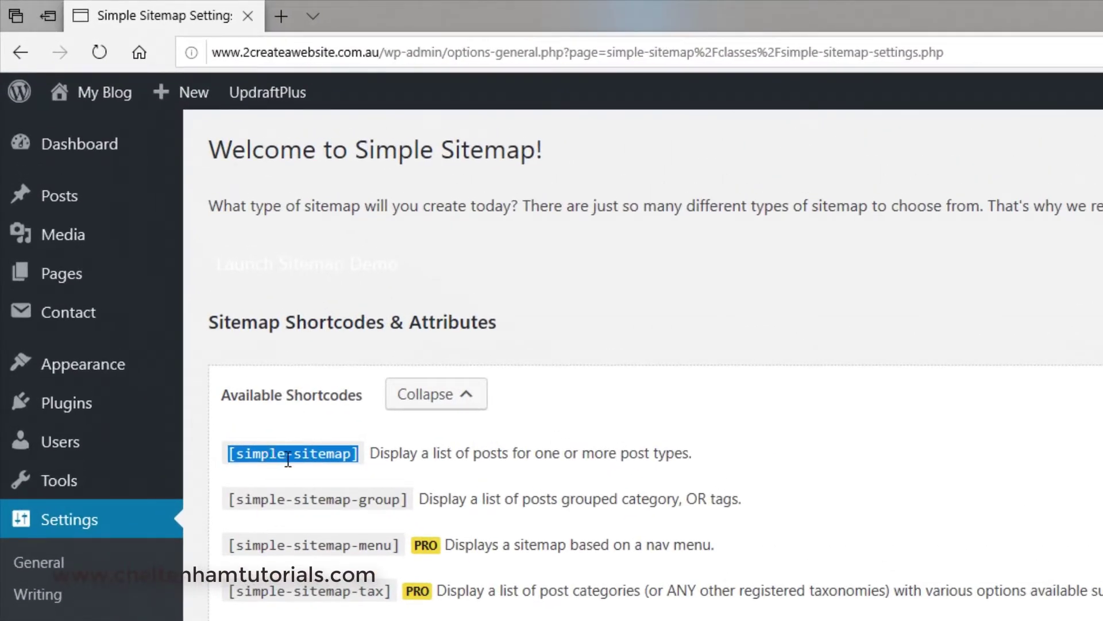
# Add a Paragraph block containing the copied [simple-sitemap] shortcode to the existing Sitemap page and update the page.
pyautogui.click(74, 285)
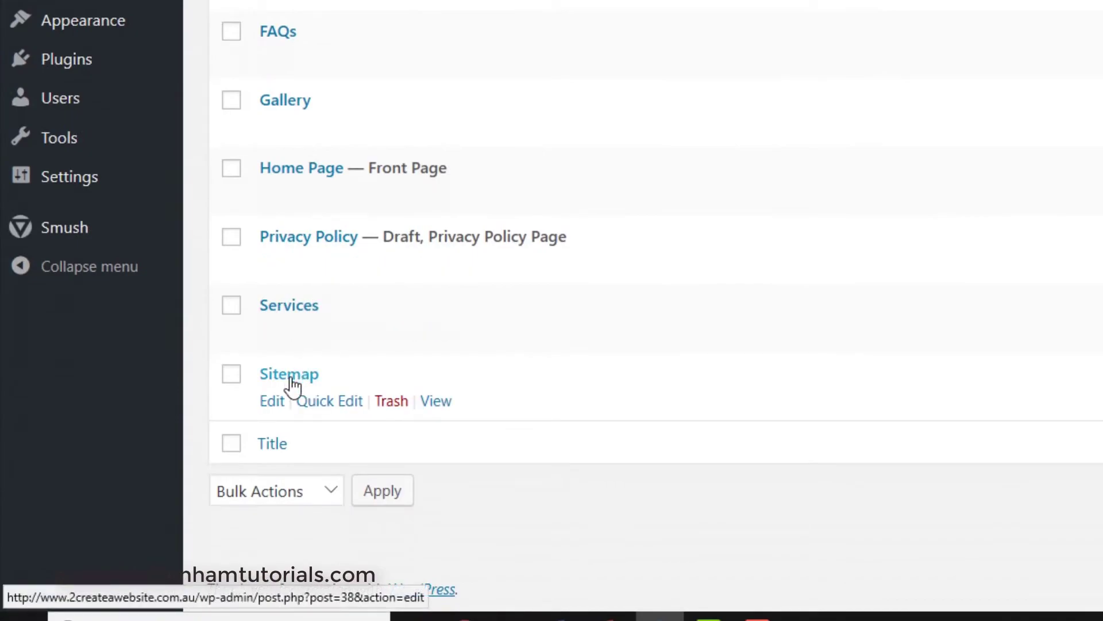
pyautogui.click(293, 399)
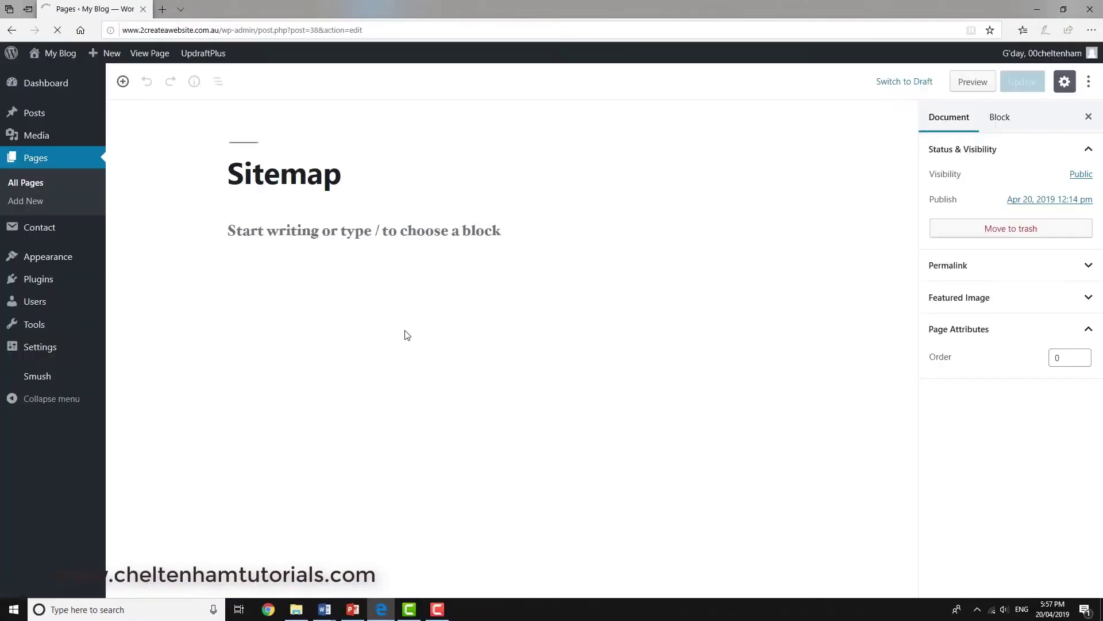
pyautogui.moveTo(320, 230)
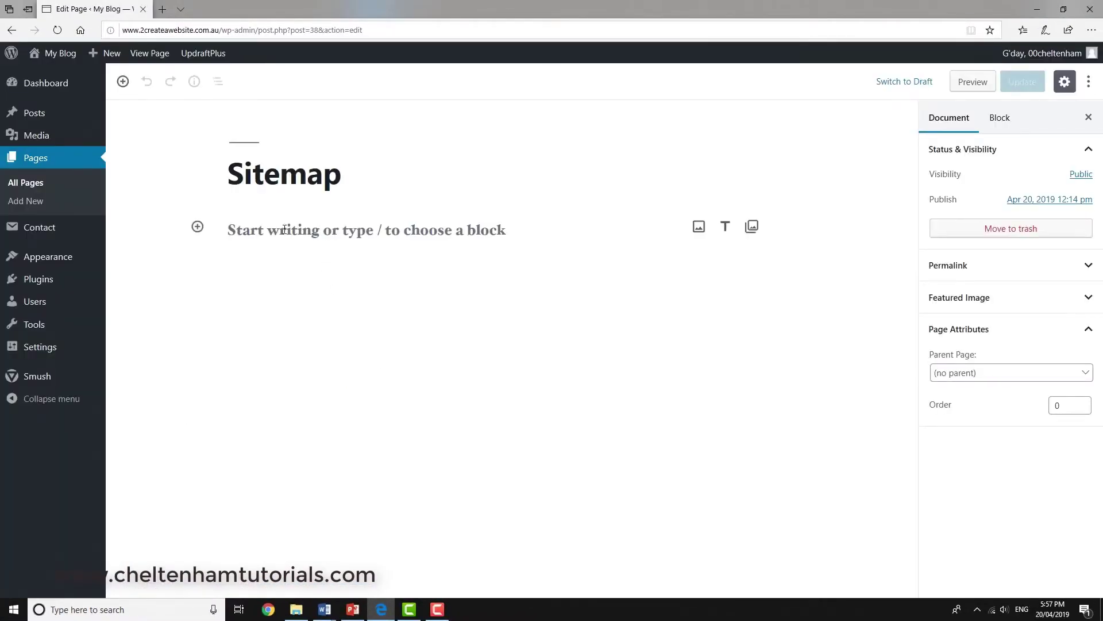
pyautogui.click(197, 227)
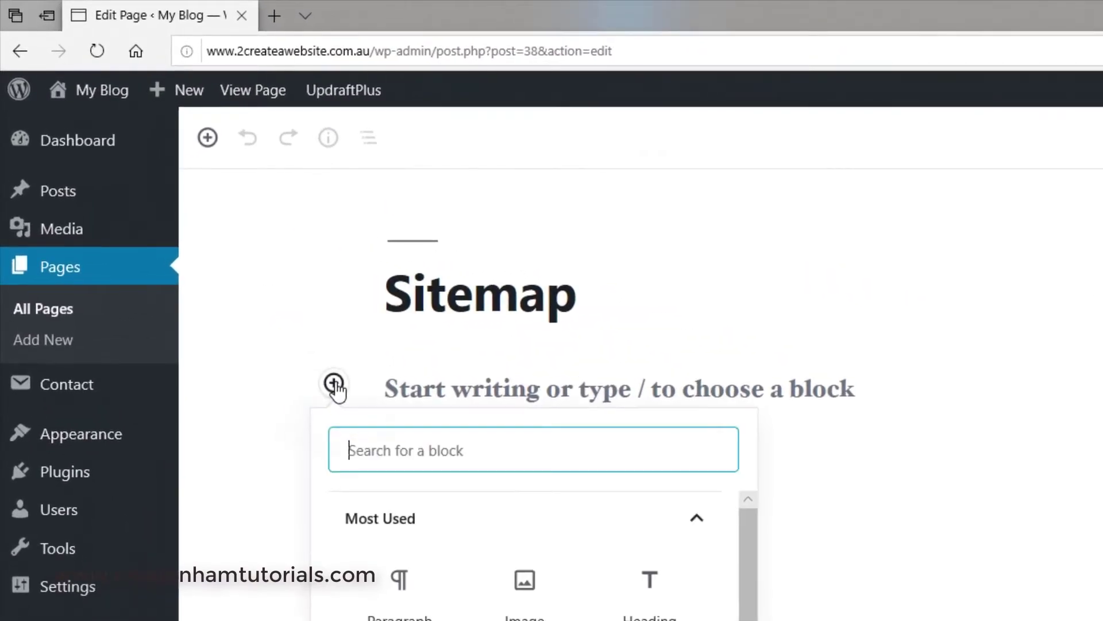
pyautogui.click(407, 601)
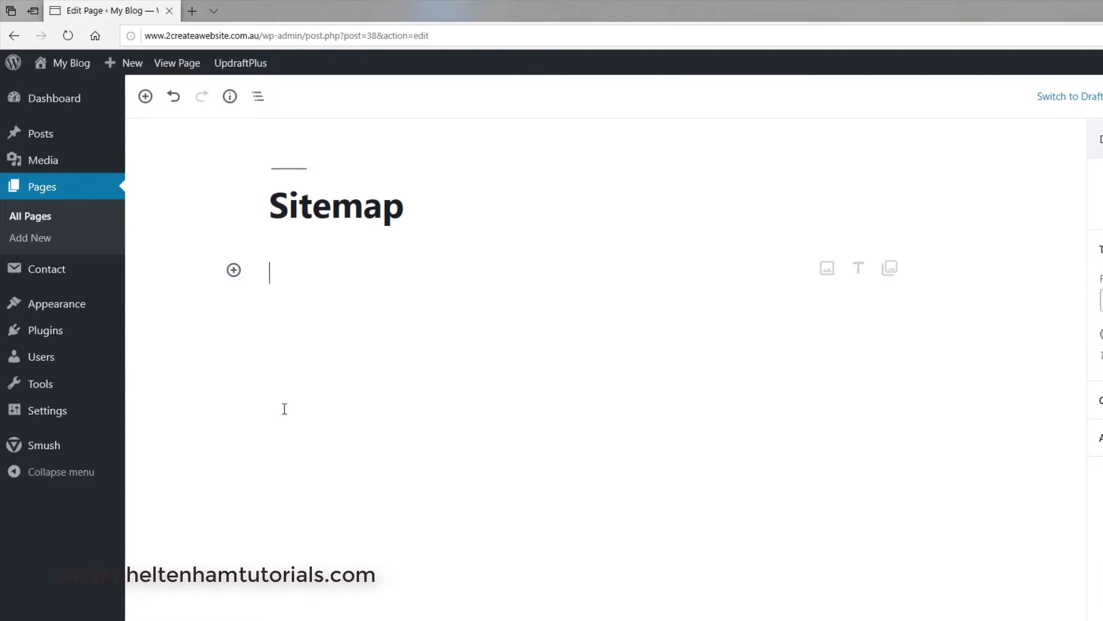
pyautogui.hotkey('ctrl', 'v')
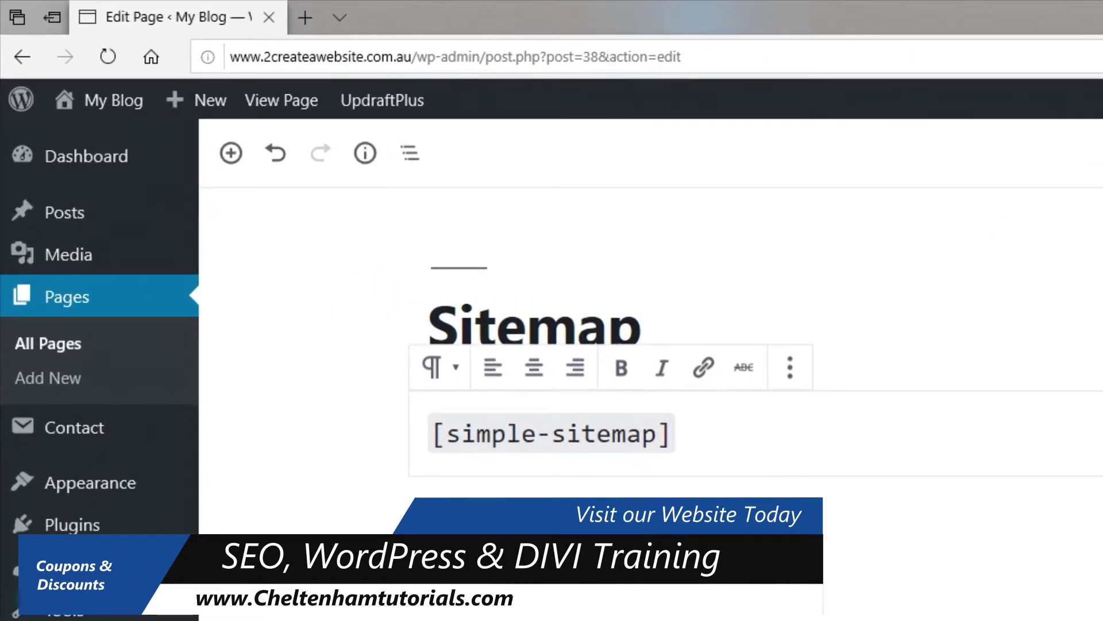
pyautogui.click(1026, 83)
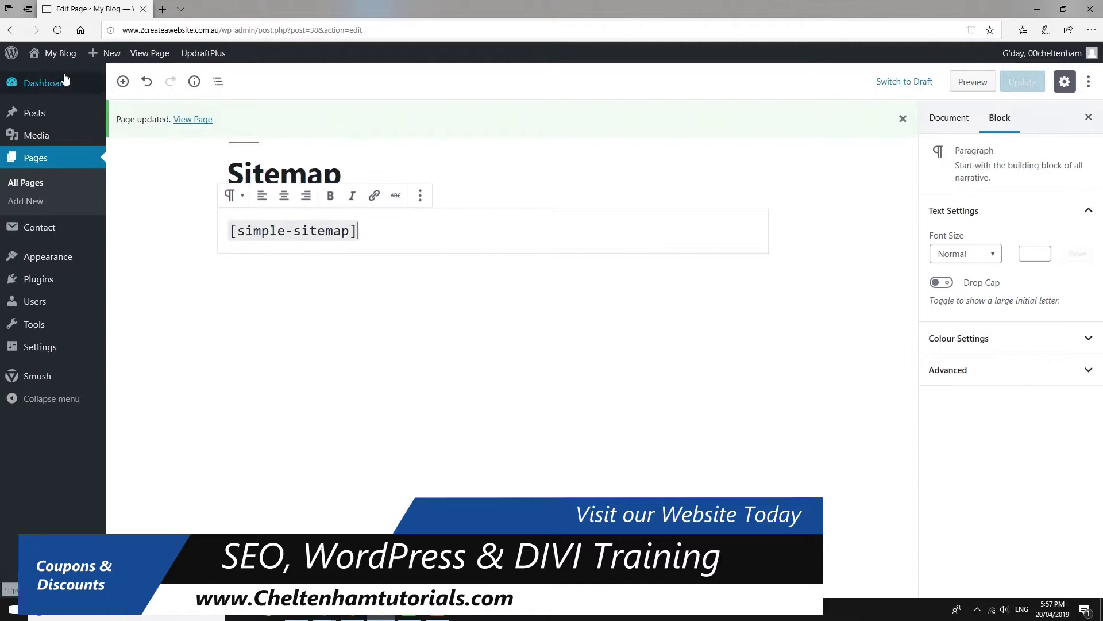
# Visit the live site and examine the list of page links on its Sitemap page.
pyautogui.moveTo(59, 60)
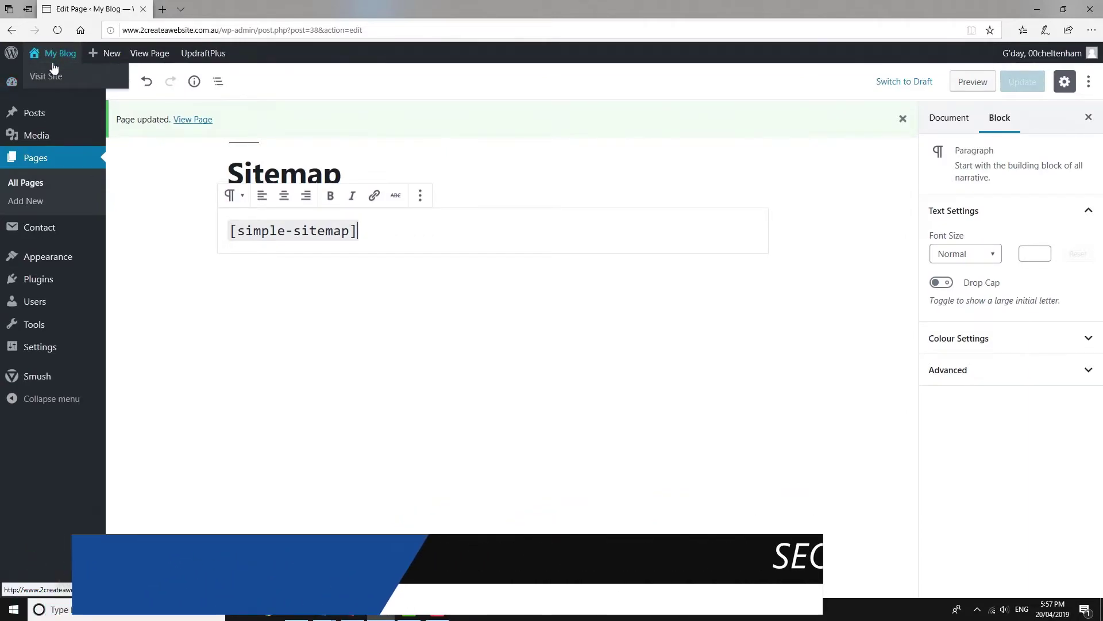
pyautogui.click(48, 78)
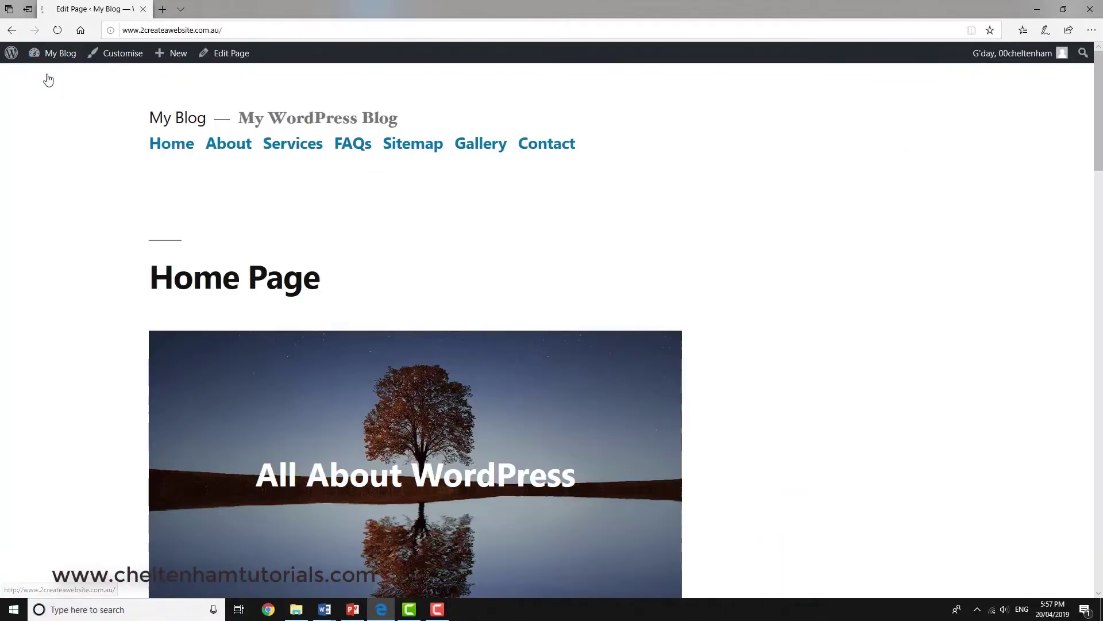
pyautogui.click(424, 149)
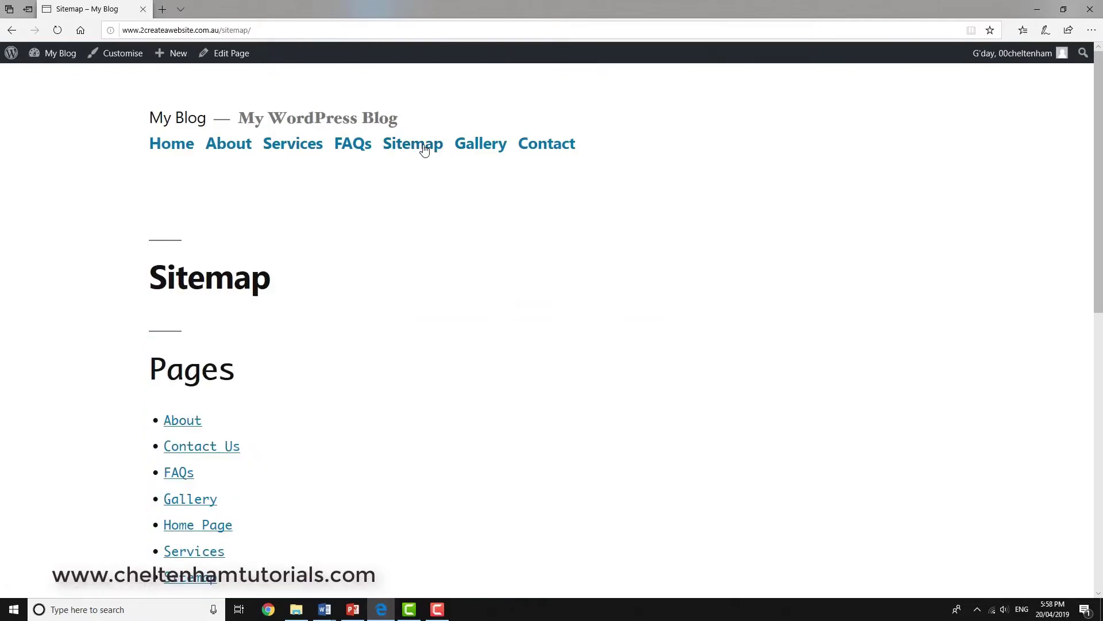
pyautogui.scroll(-2, 421, 311)
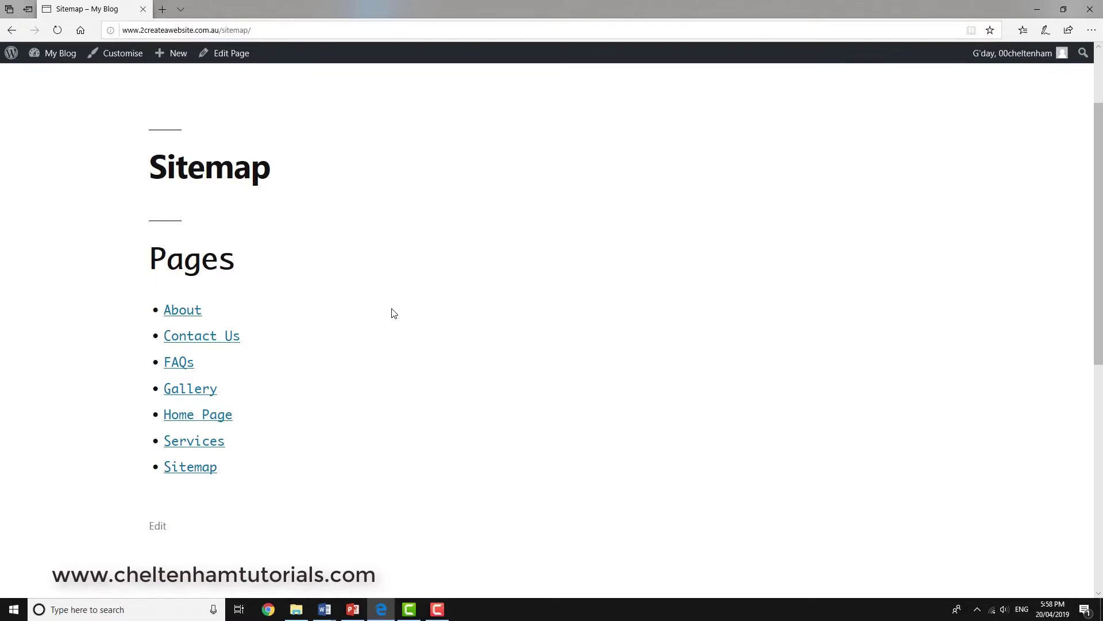
pyautogui.scroll(2, 394, 313)
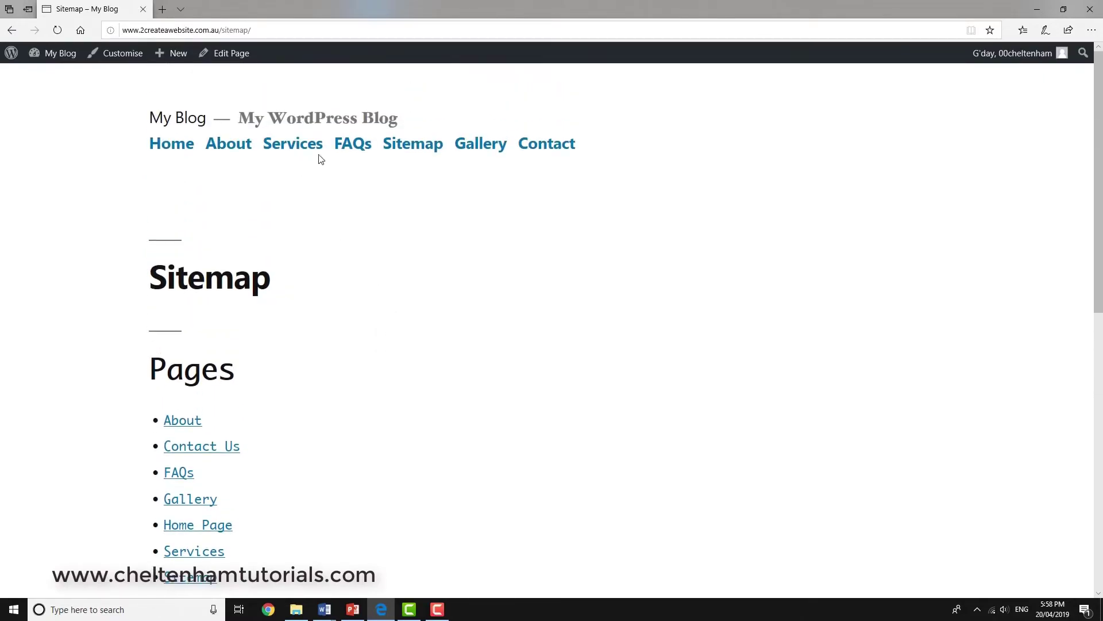
# Go through the About, Services and FAQs entries of the site's navigation and return to the Sitemap page.
pyautogui.click(228, 147)
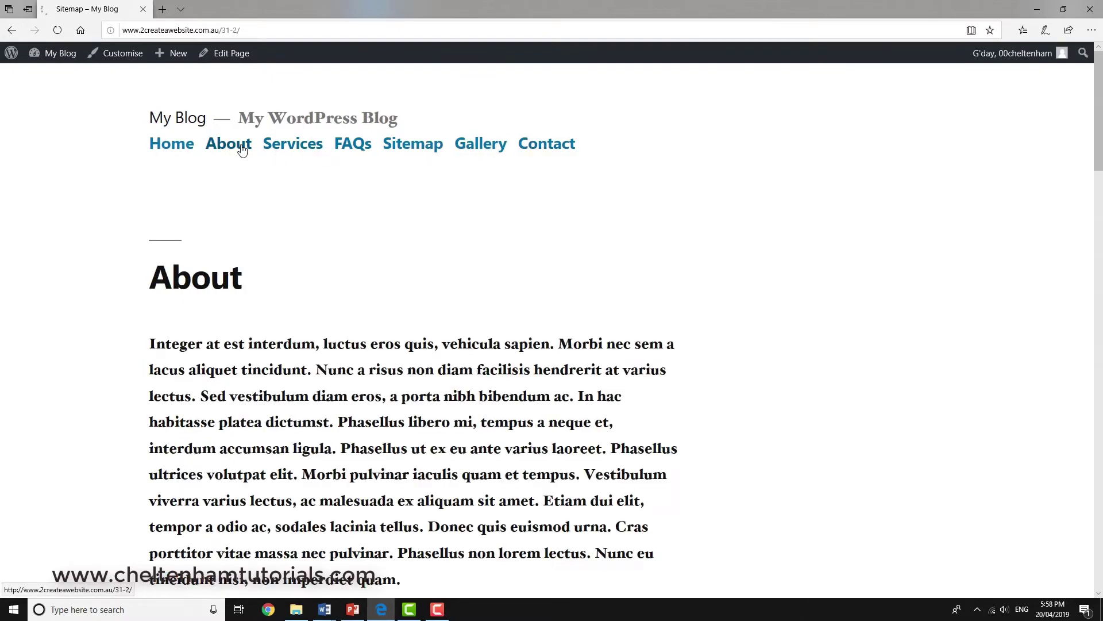
pyautogui.click(308, 145)
pyautogui.click(375, 144)
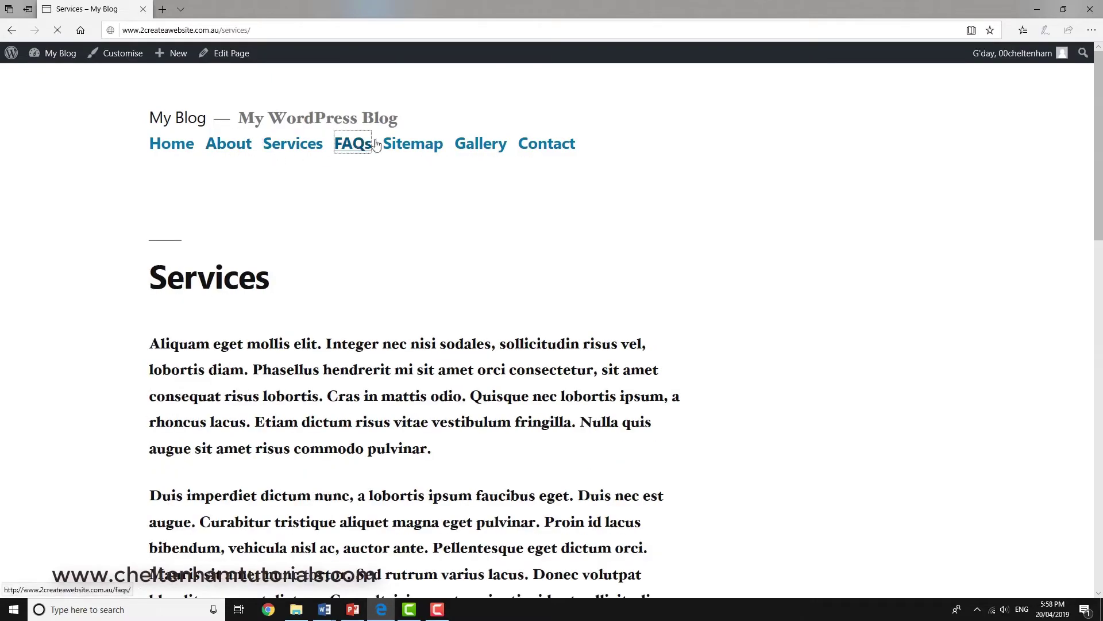
pyautogui.click(407, 148)
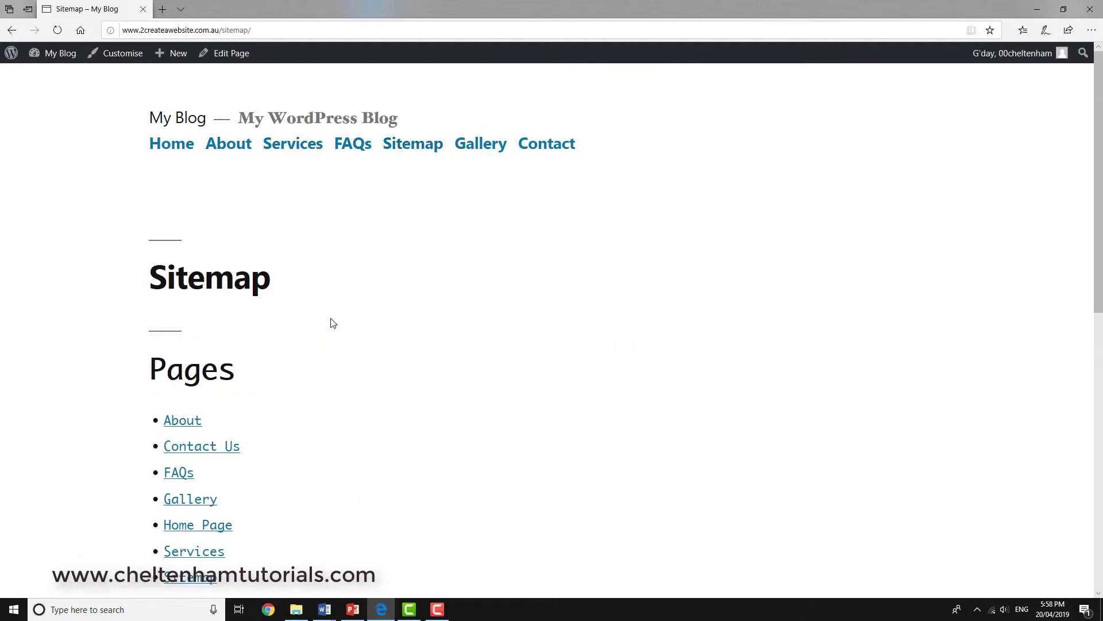
# Test the Gallery and About links in the sitemap's page list, returning to the Sitemap page after each one.
pyautogui.scroll(-2, 333, 323)
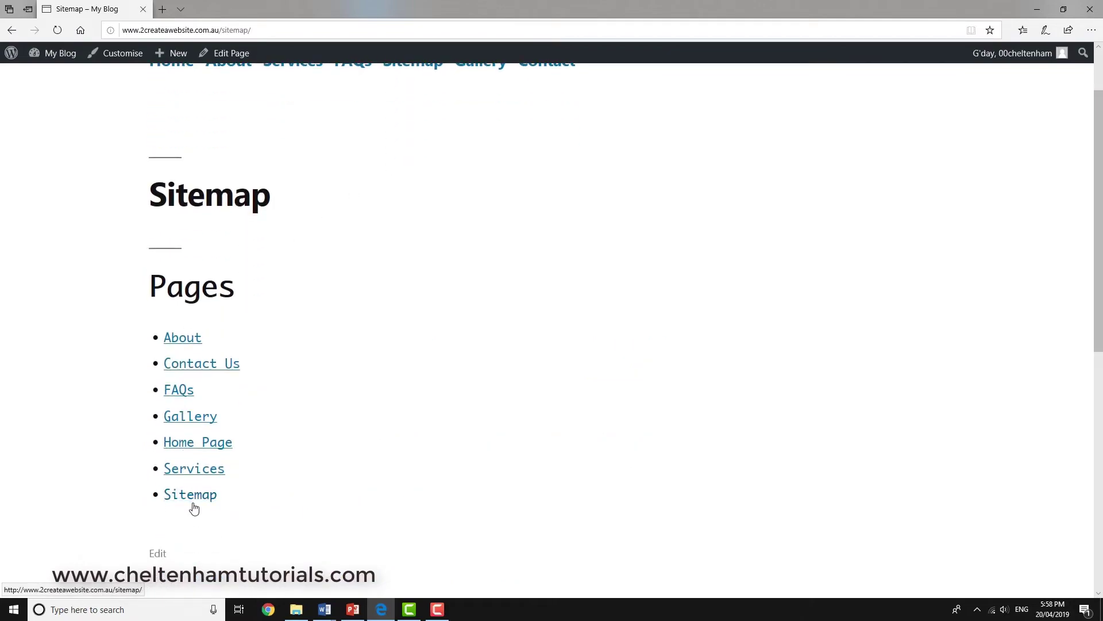
pyautogui.click(198, 420)
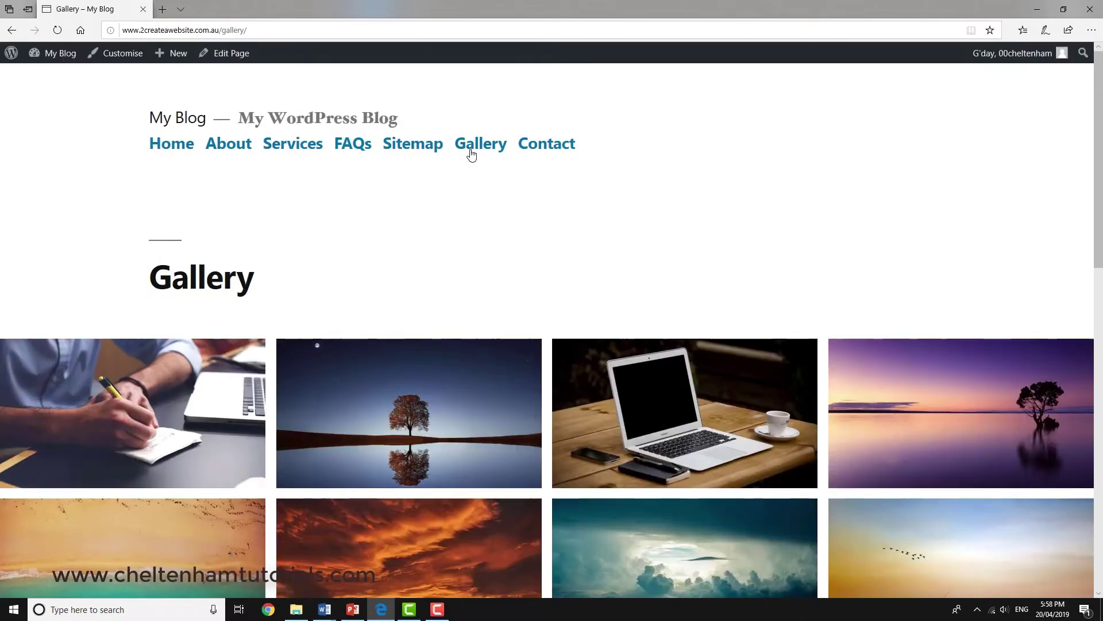
pyautogui.click(425, 150)
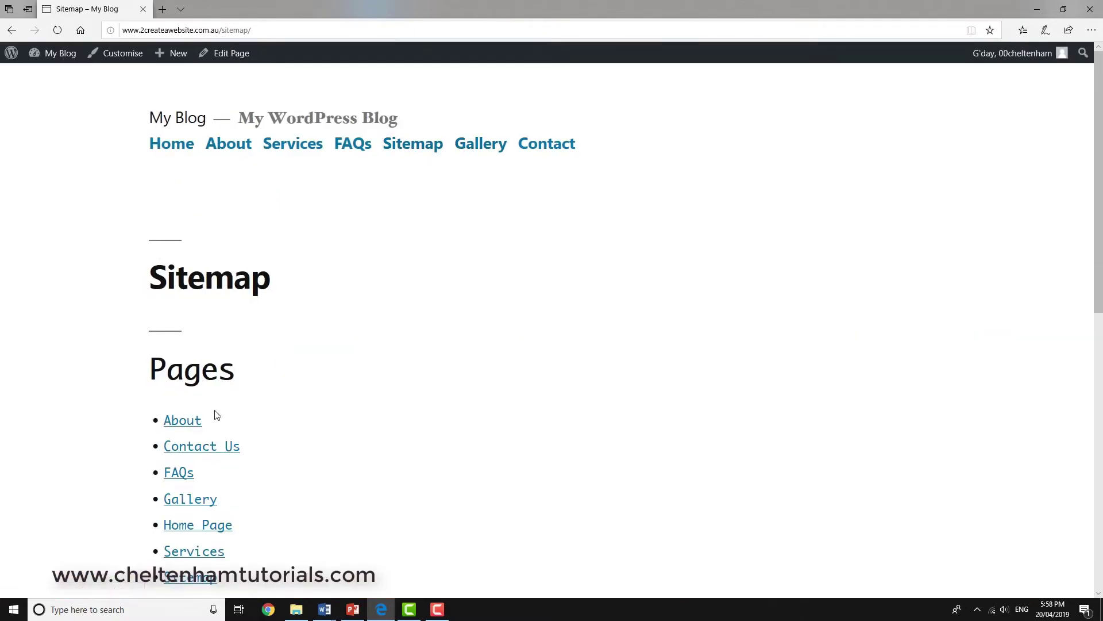
pyautogui.click(195, 421)
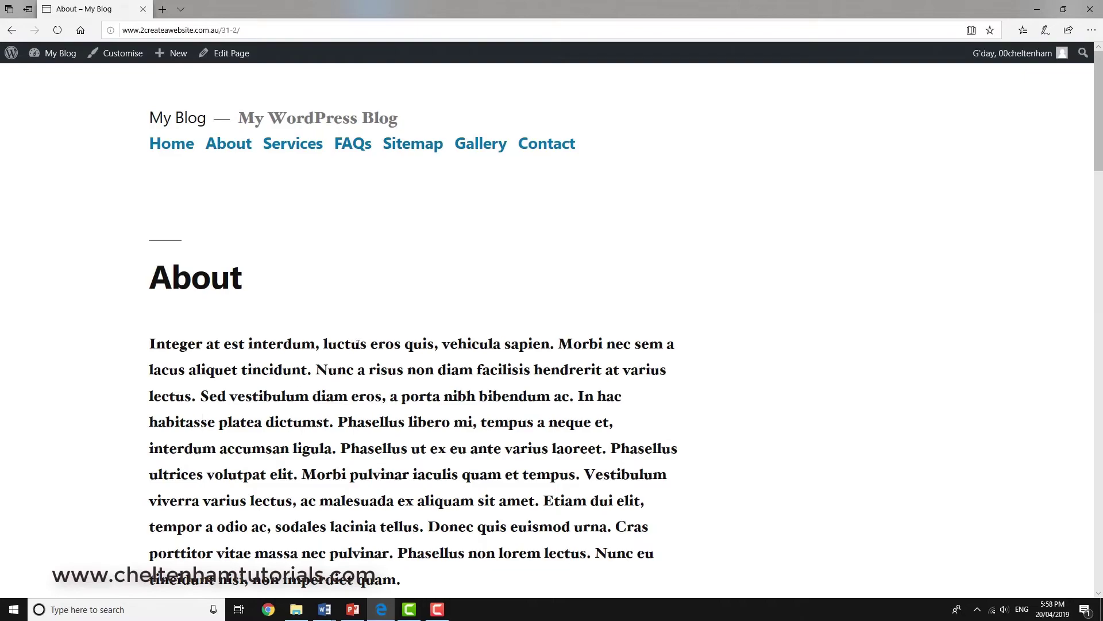
pyautogui.hotkey('alt', 'Left')
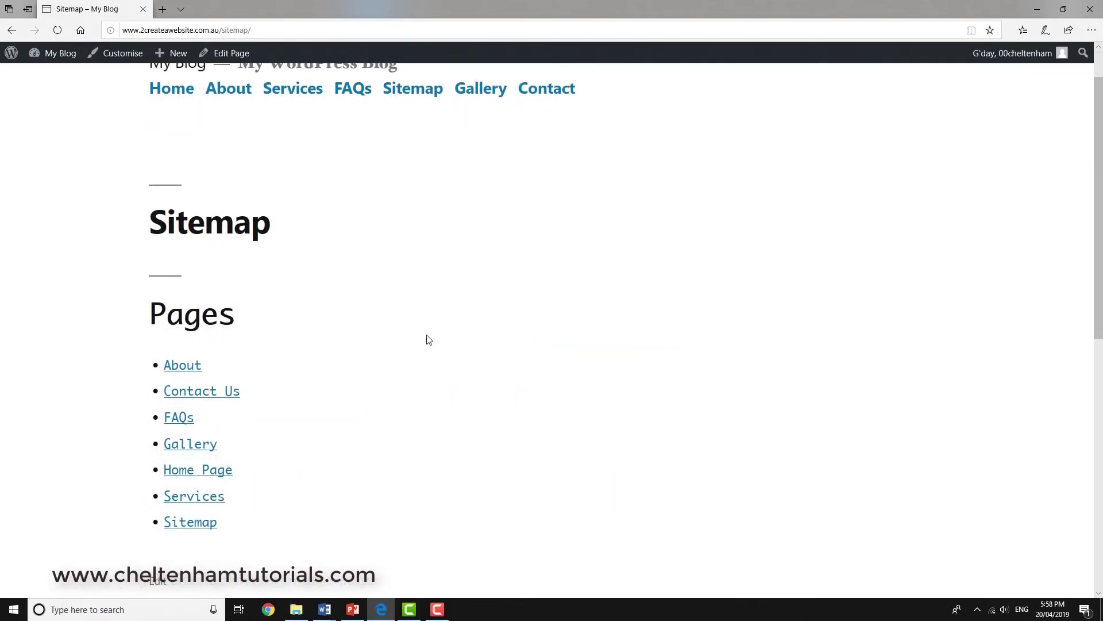
# Test the Services link in the sitemap's page list, return to the Sitemap page and review the full list.
pyautogui.scroll(1, 428, 339)
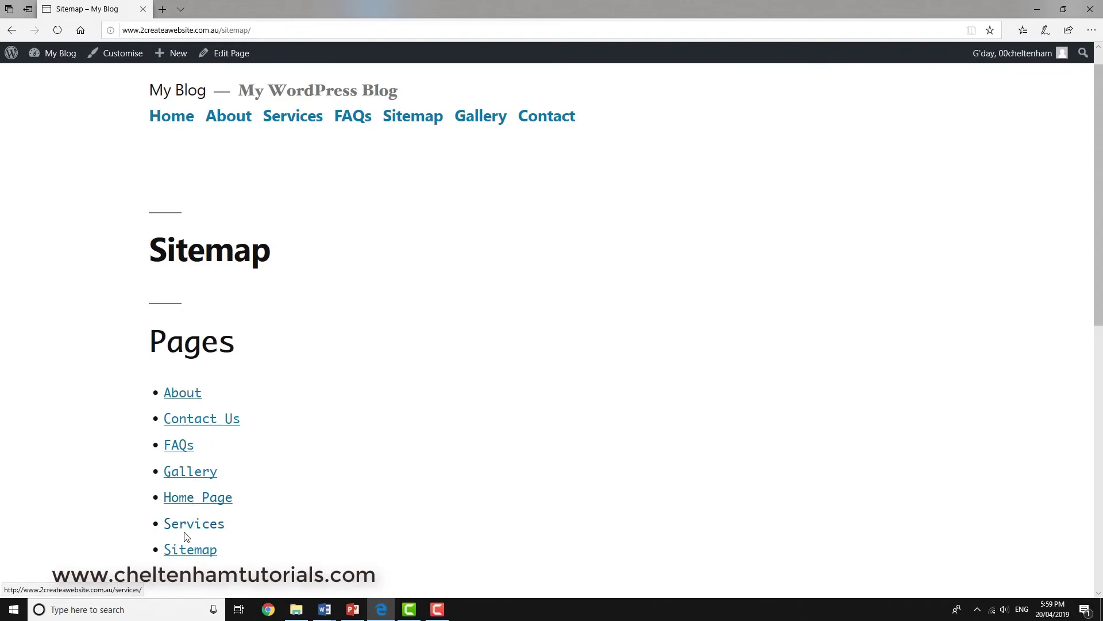
pyautogui.click(200, 527)
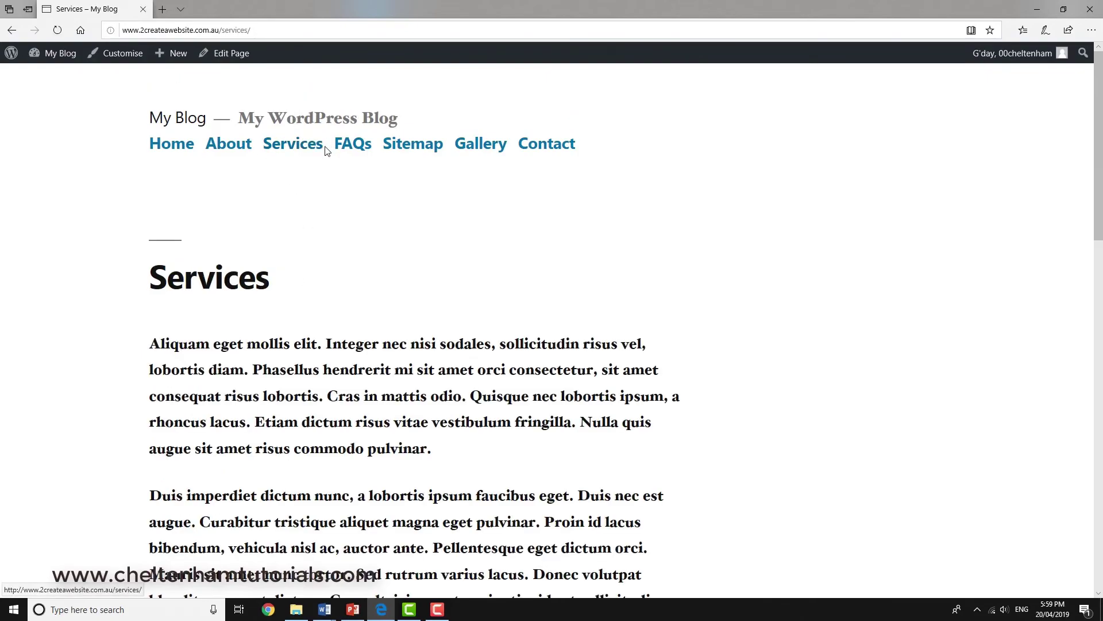
pyautogui.click(420, 149)
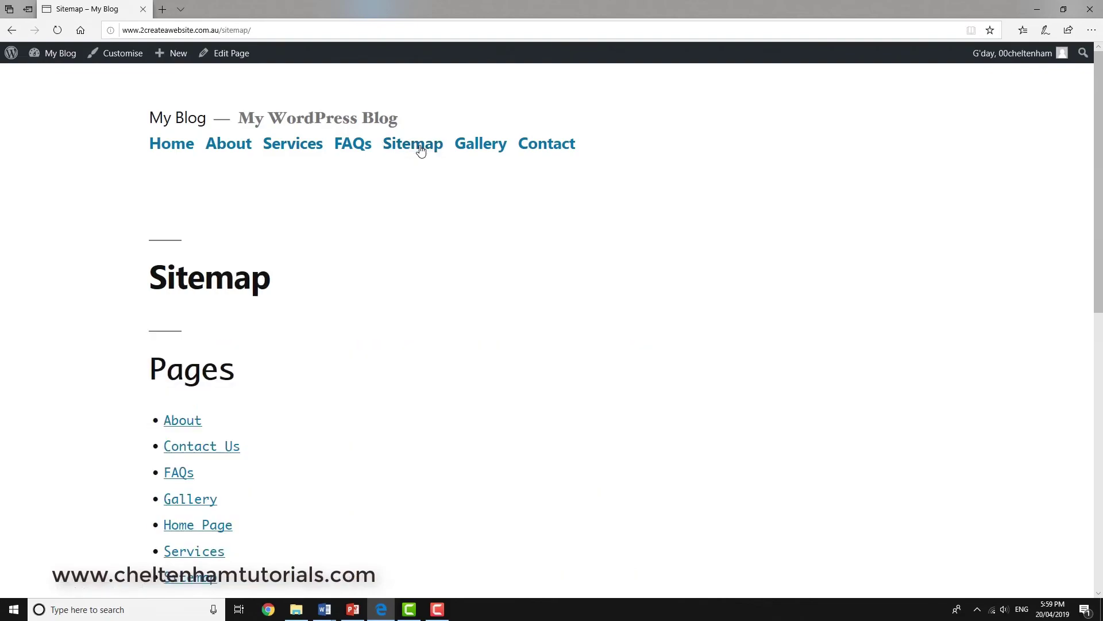
pyautogui.scroll(-1, 435, 373)
pyautogui.scroll(-1, 435, 374)
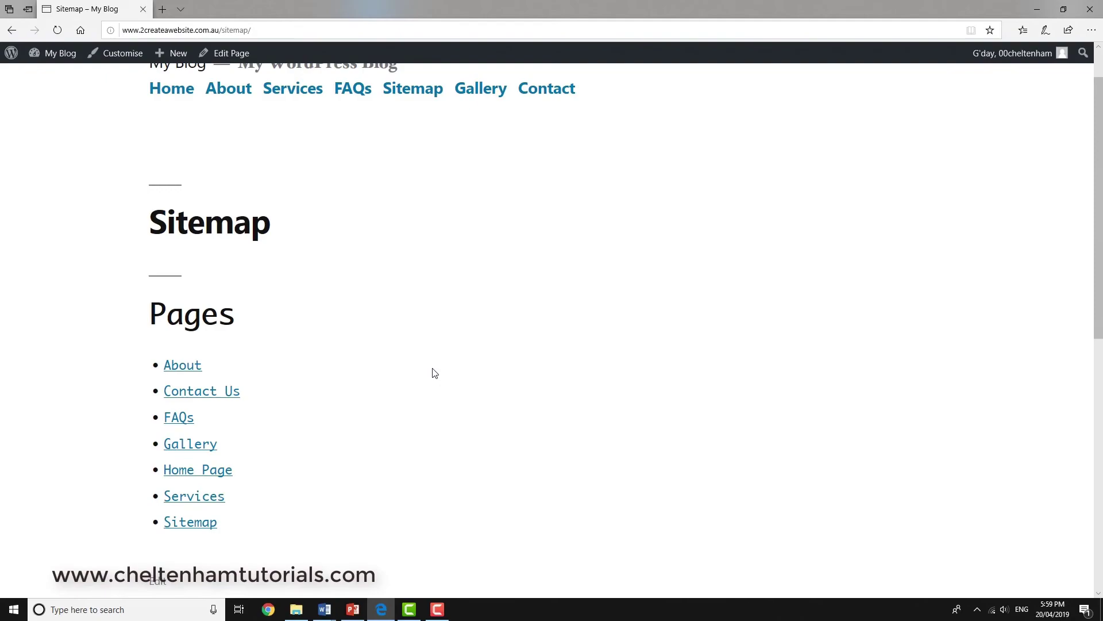
pyautogui.scroll(2, 435, 373)
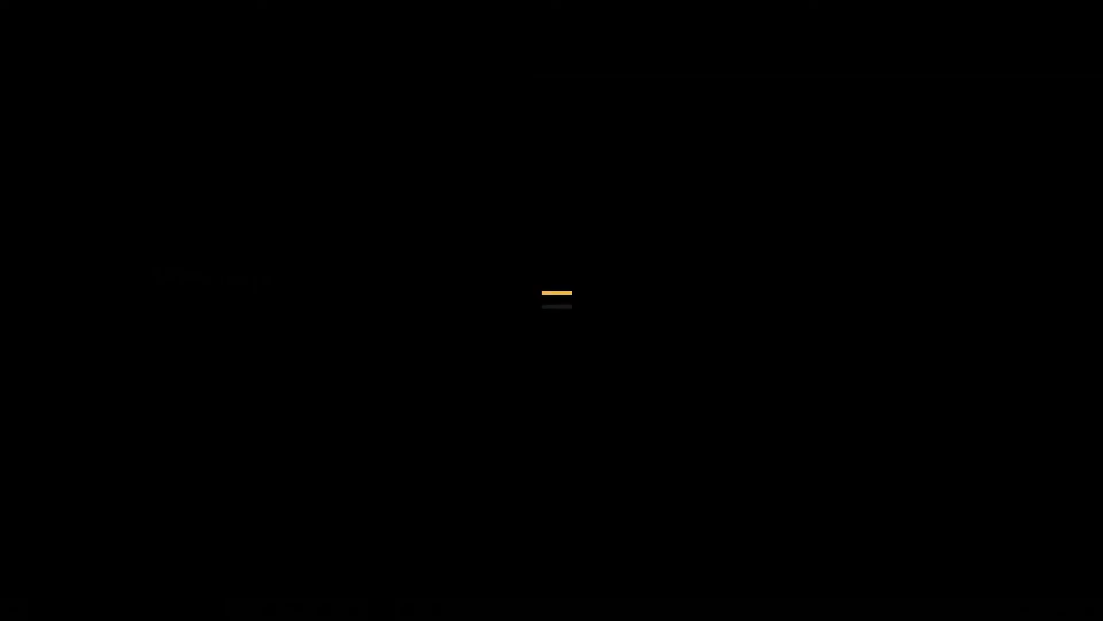